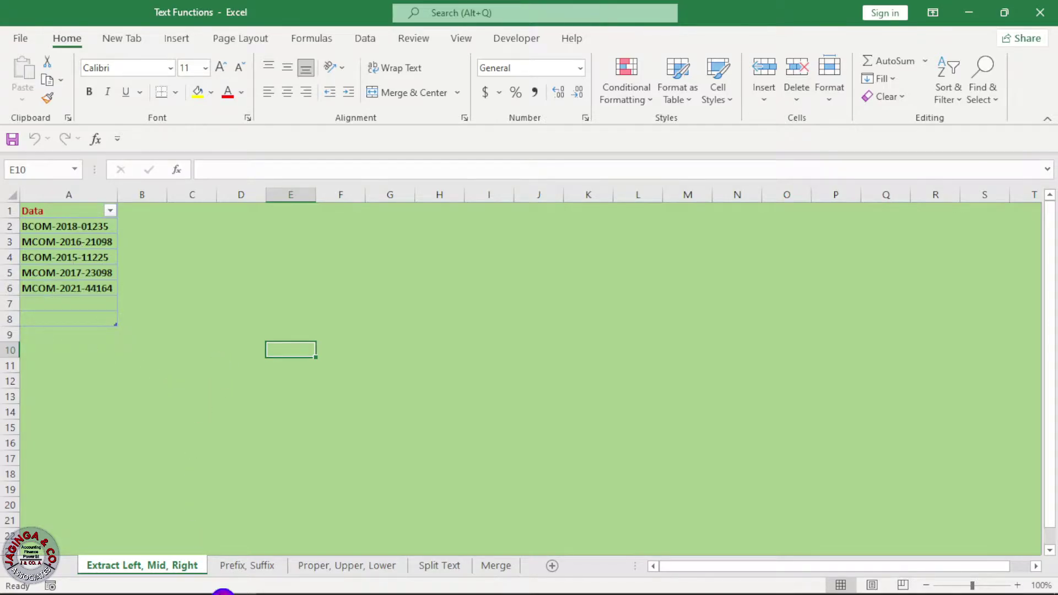
Step: Switch from the Text Functions workbook in Excel to the empty Power BI Desktop report
click(220, 585)
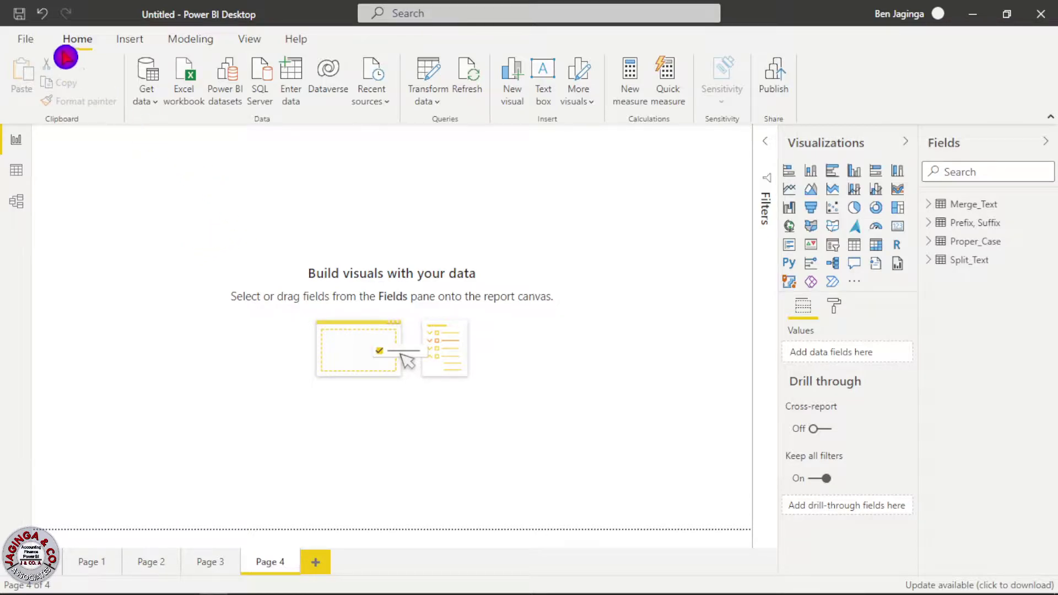
Step: Connect to the Text Functions Excel workbook through Get data to show its Navigator
click(148, 101)
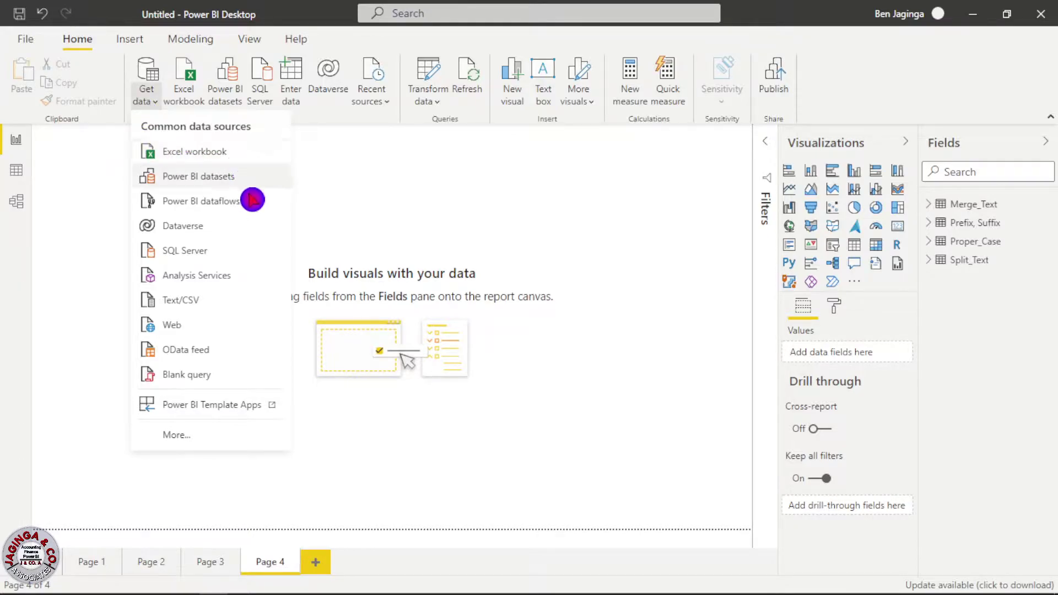
click(307, 198)
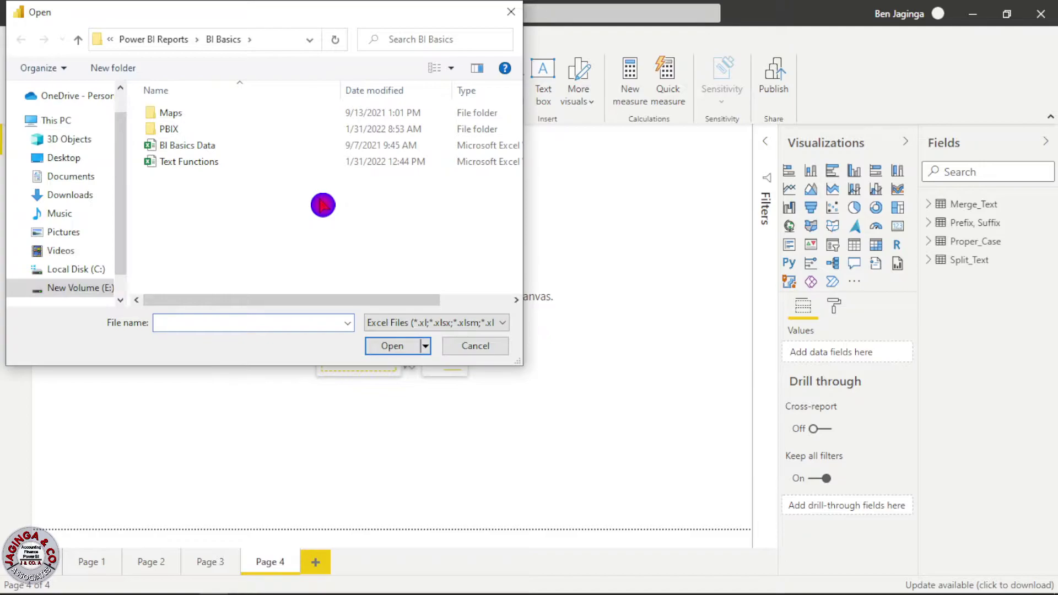
click(189, 162)
click(397, 348)
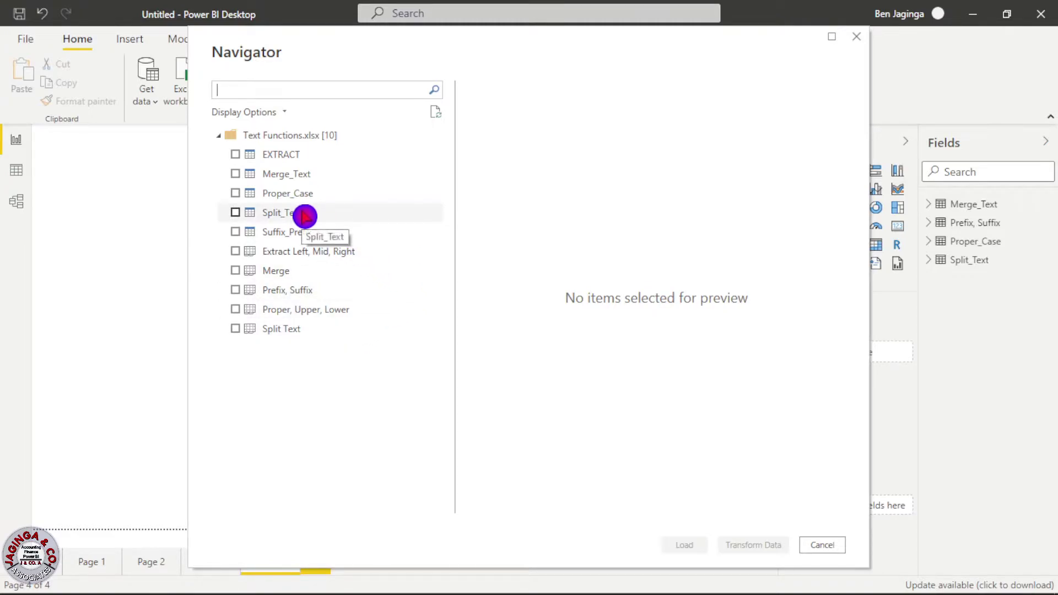
Step: Select the EXTRACT table in the Navigator for transforming in Power Query Editor
click(236, 156)
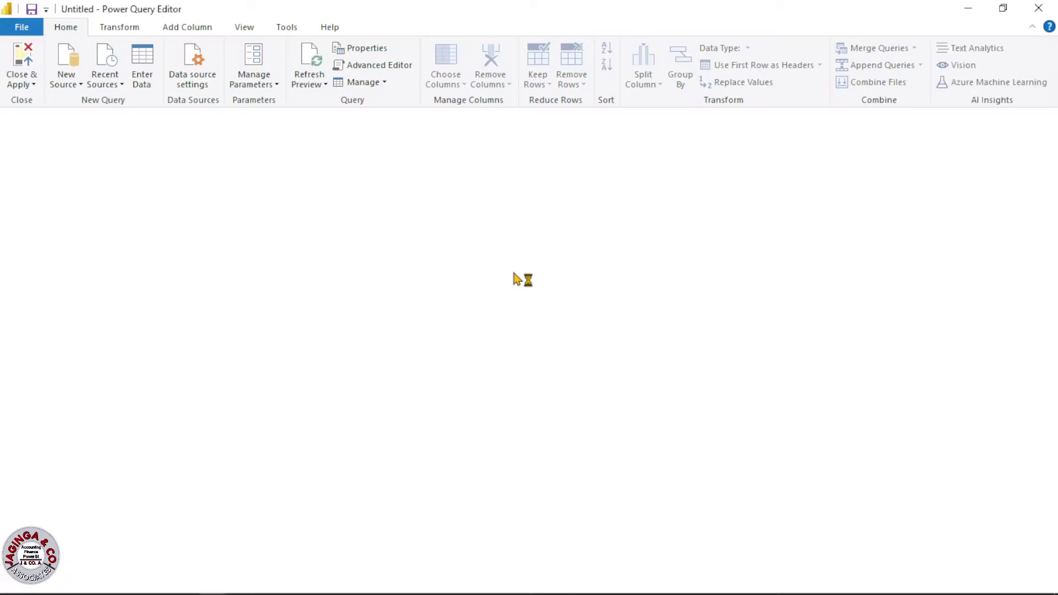
Step: Let the EXTRACT query preview load, showing its Data column of course codes
click(517, 277)
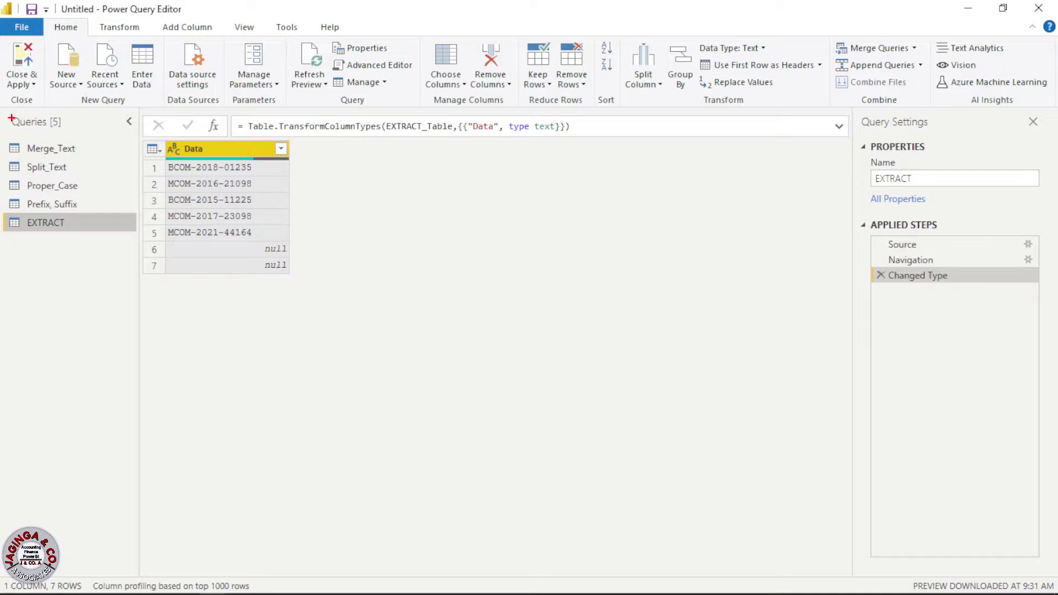
mouse_move(11, 117)
mouse_down()
mouse_move(32, 220)
mouse_move(113, 248)
mouse_up()
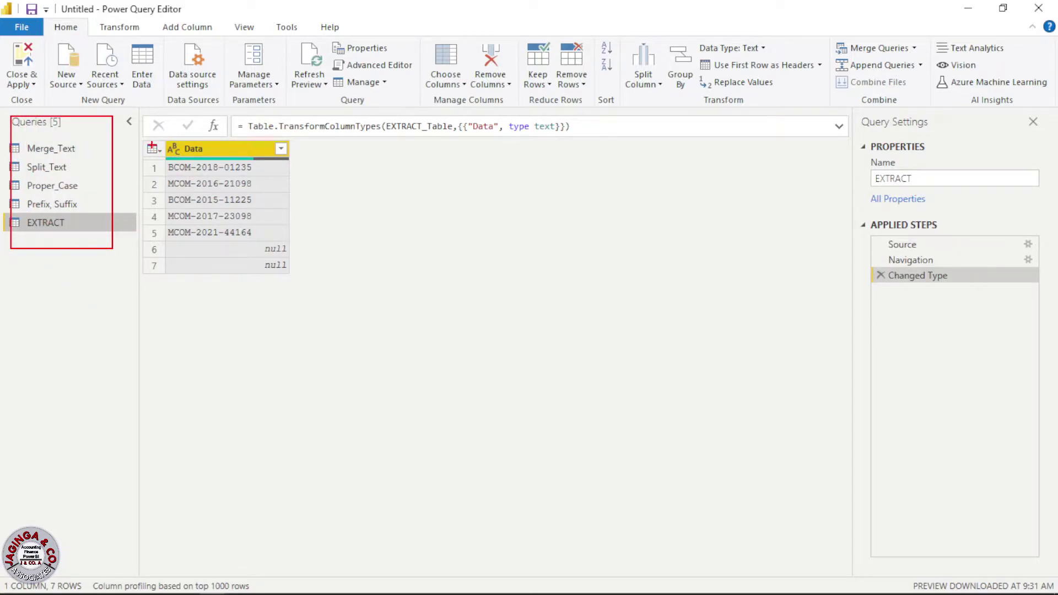
mouse_move(146, 140)
mouse_down()
mouse_move(255, 274)
mouse_move(312, 279)
mouse_up()
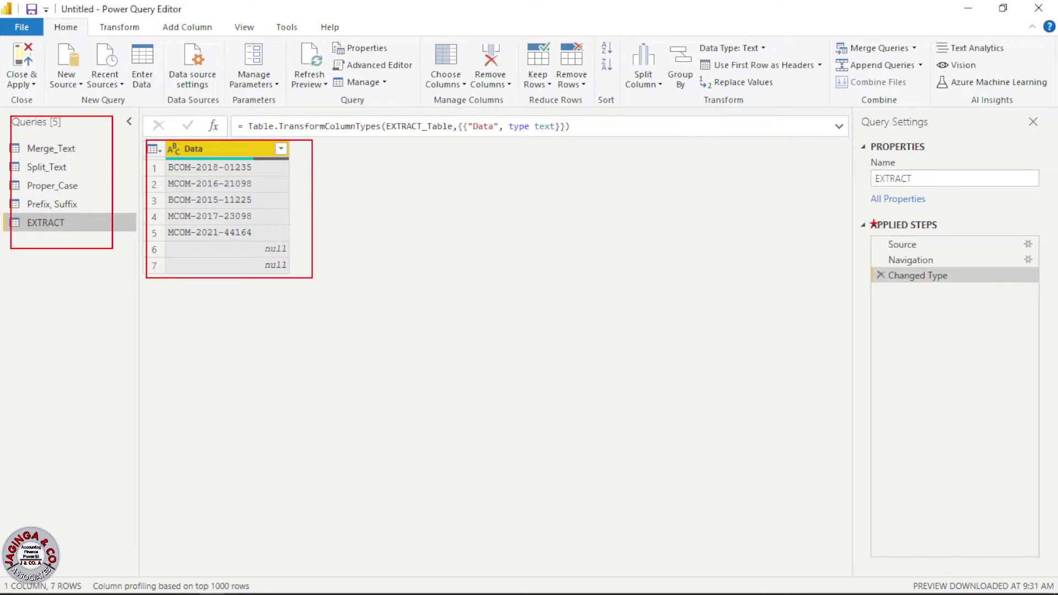
mouse_move(866, 212)
mouse_down()
mouse_move(904, 309)
mouse_move(1043, 346)
mouse_up()
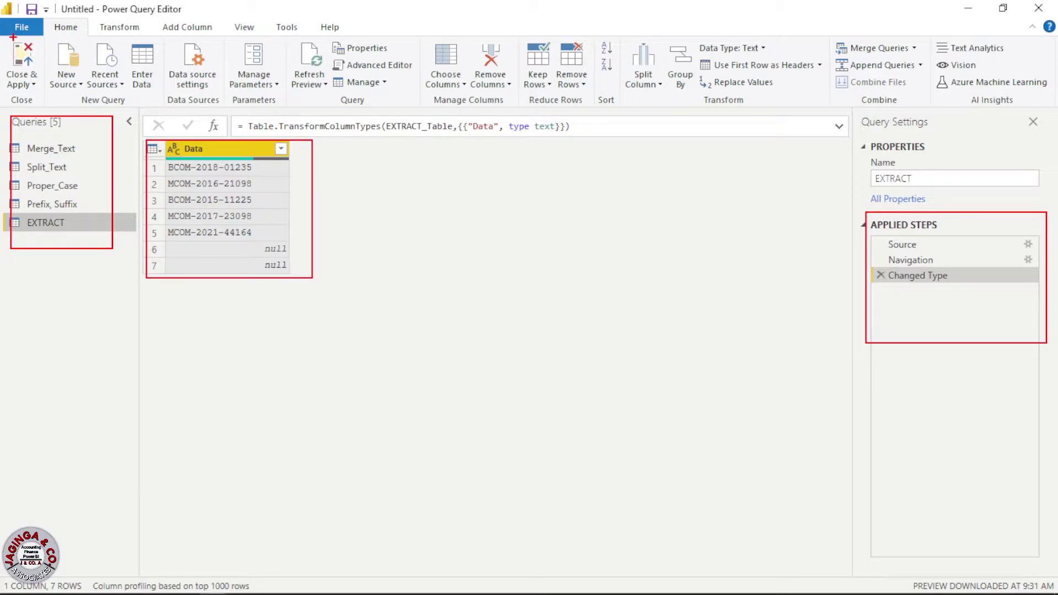
mouse_move(7, 39)
mouse_down()
mouse_move(15, 67)
mouse_move(122, 93)
mouse_move(841, 94)
mouse_move(843, 106)
mouse_move(920, 106)
mouse_up()
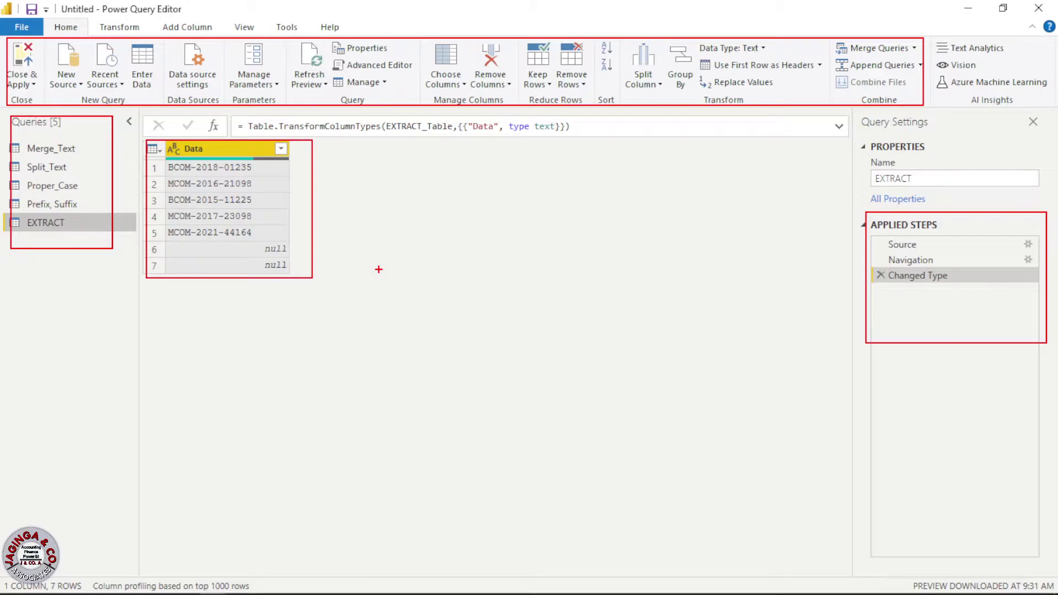
key(Escape)
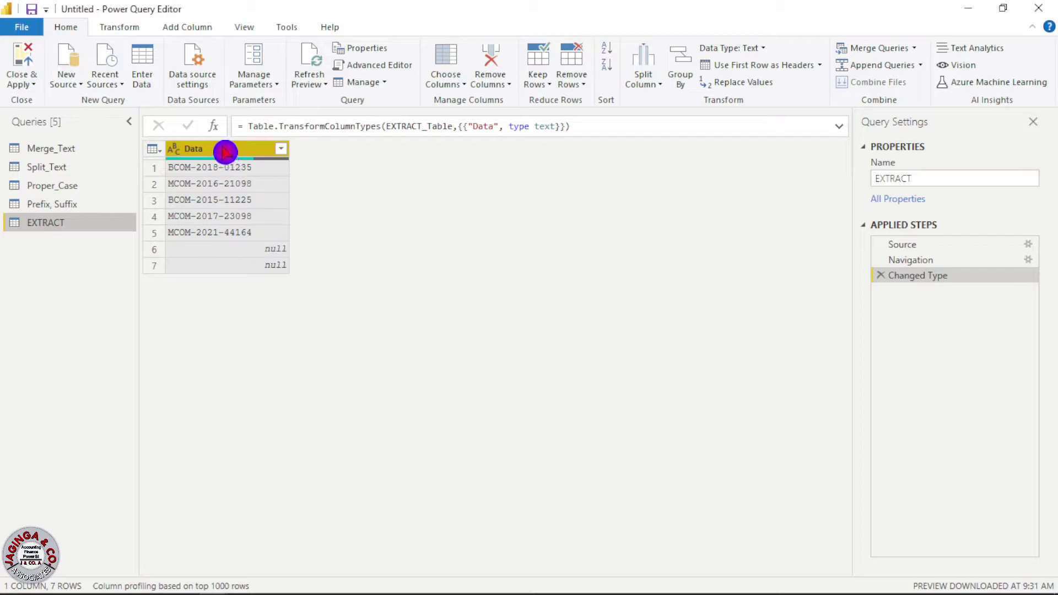
Step: Bring up Transform > Extract > First Characters for the Data column
click(123, 30)
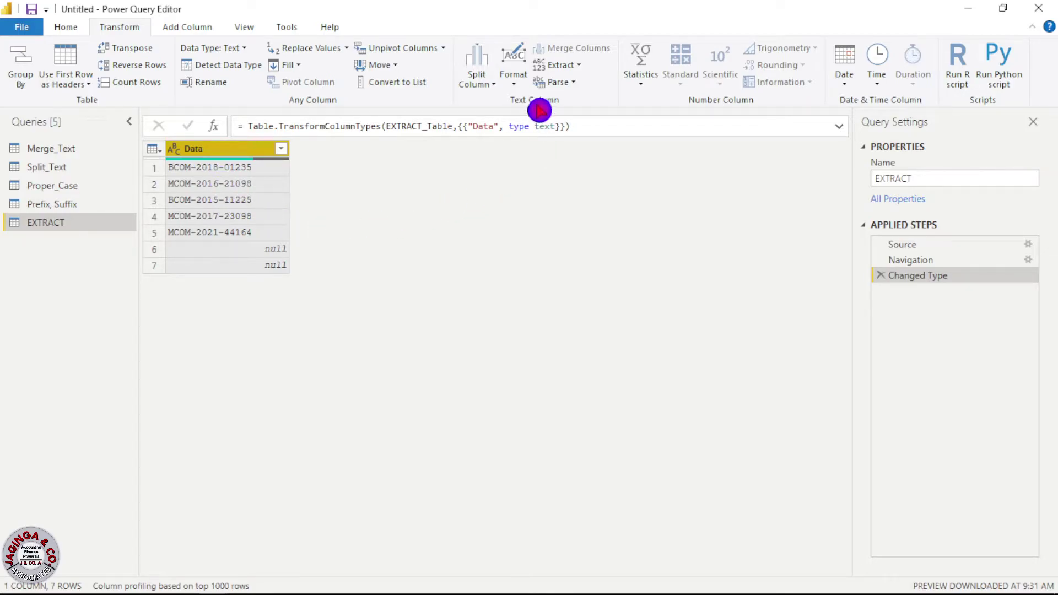
click(583, 71)
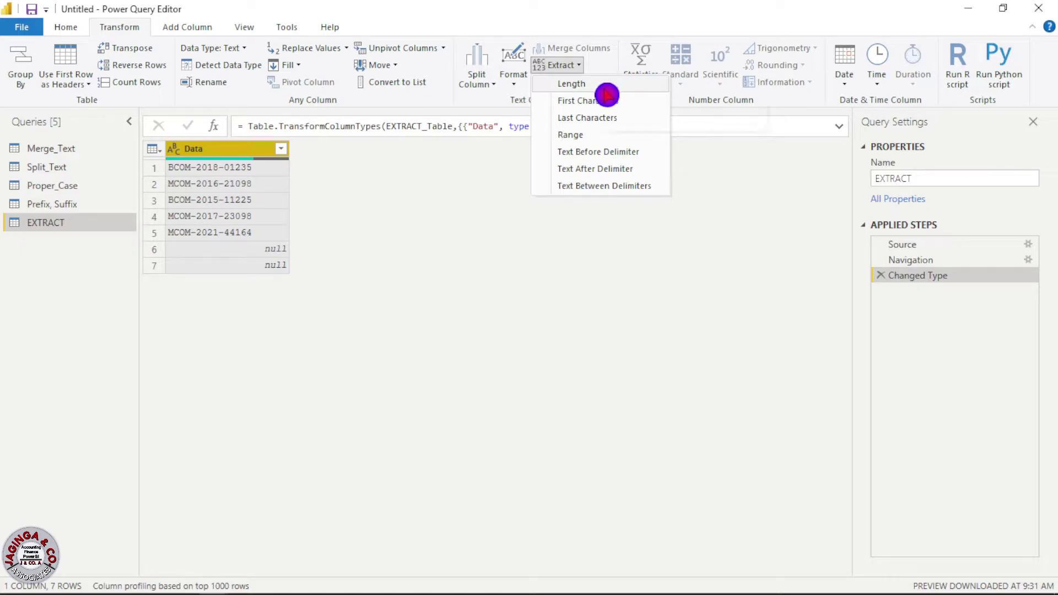
click(607, 106)
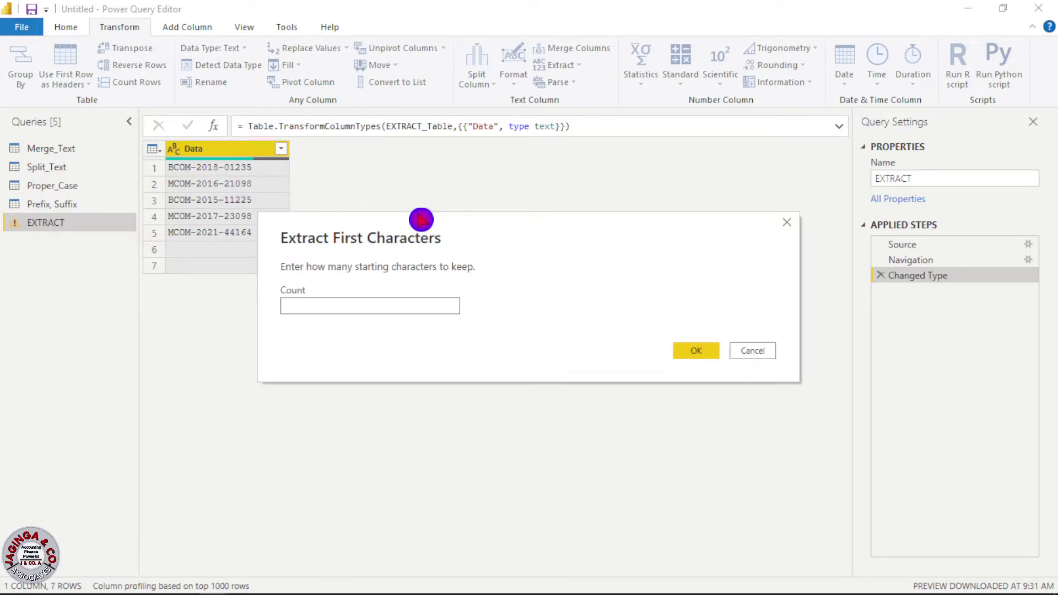
Step: Extract the first 4 characters in place, then delete that Extracted First Characters step
click(348, 307)
text(4)
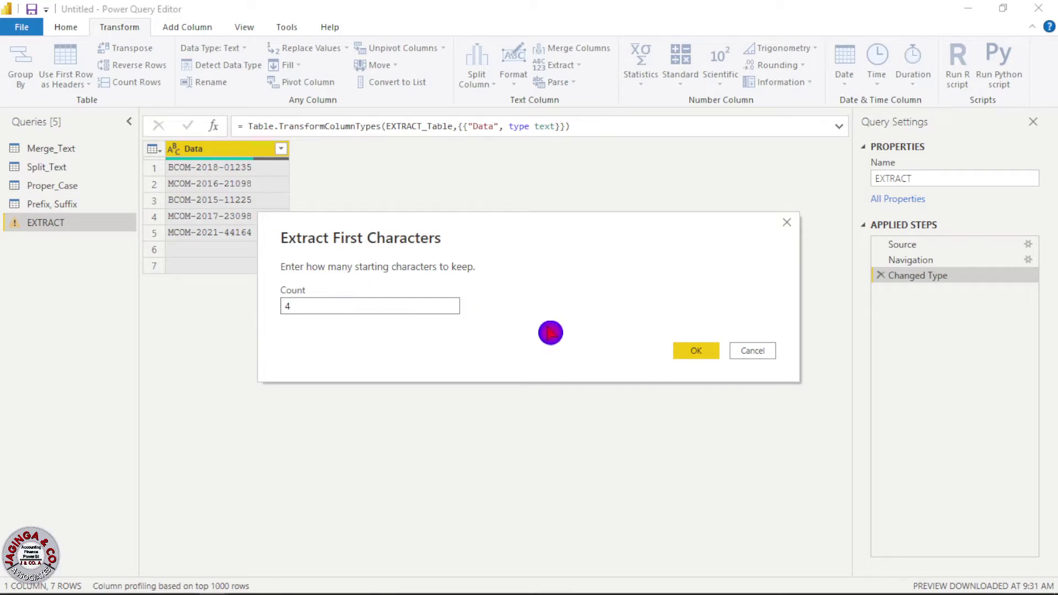
click(699, 359)
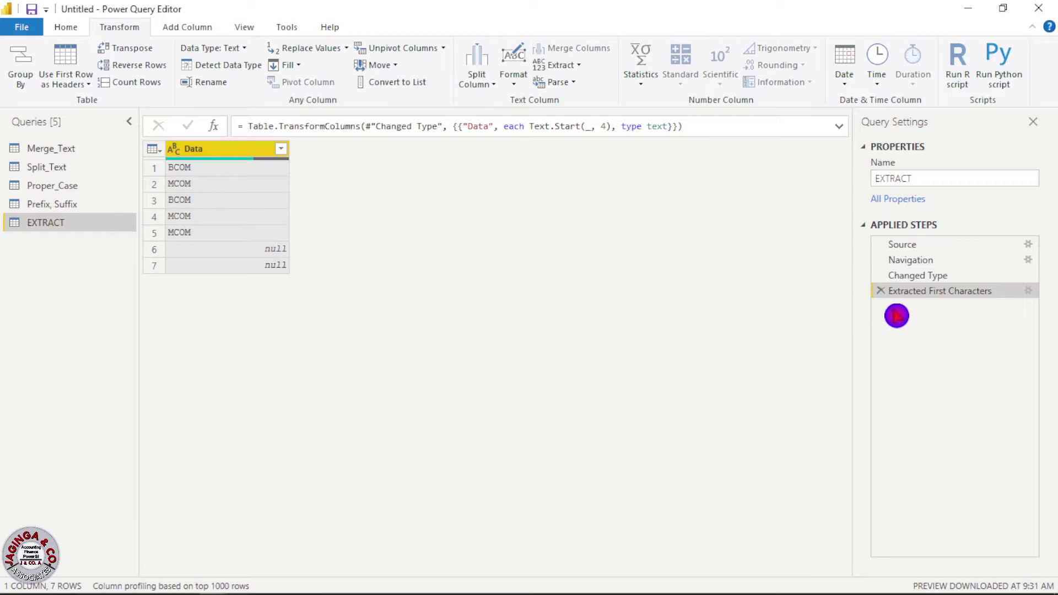
click(881, 290)
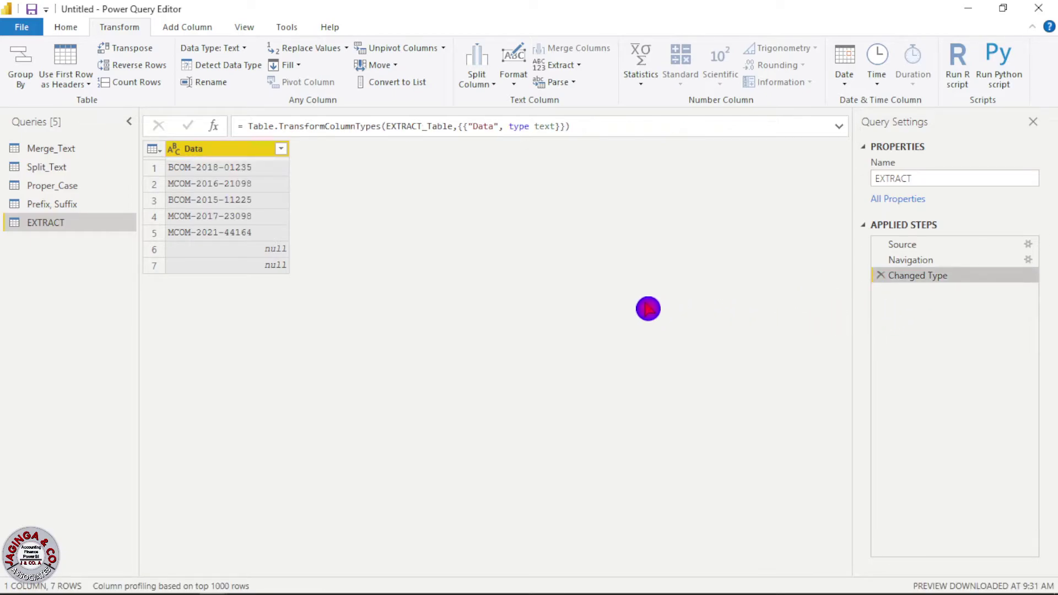
Step: Add a First Characters column holding the first 4 characters (BCOM/MCOM) of Data
click(154, 167)
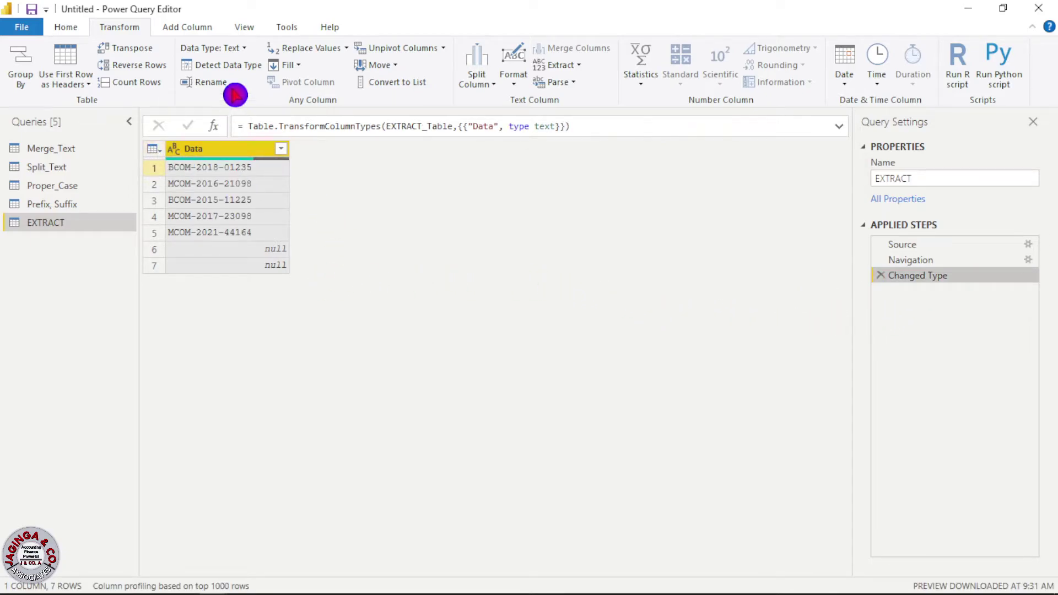
click(194, 29)
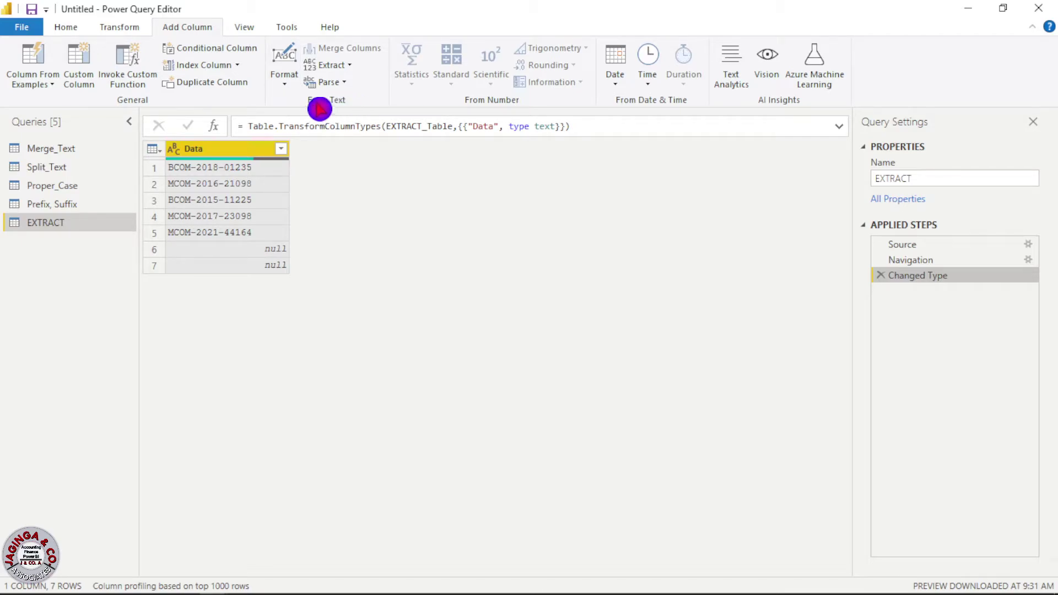
click(343, 69)
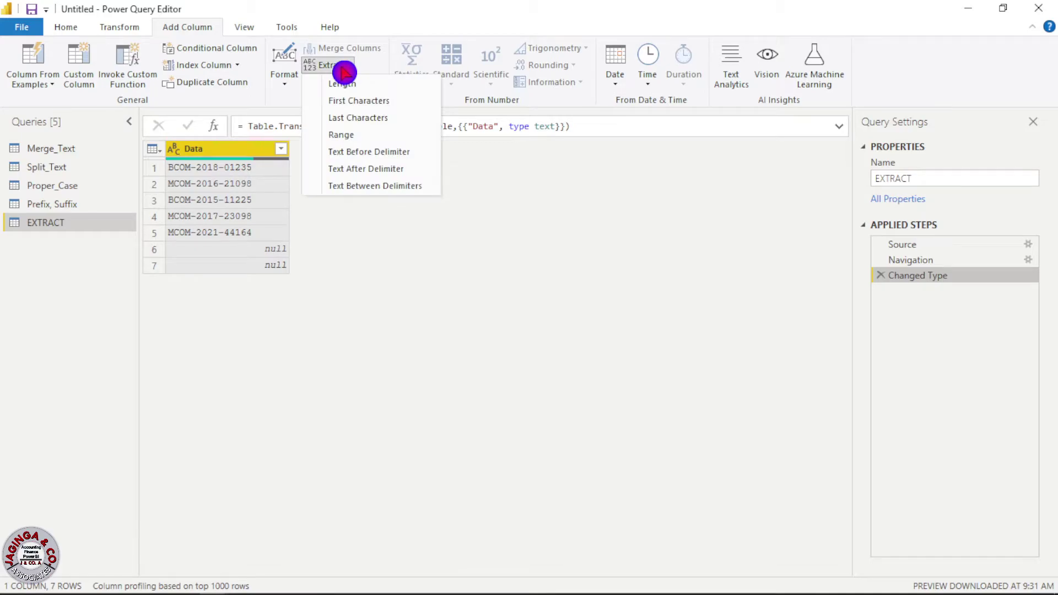
click(381, 107)
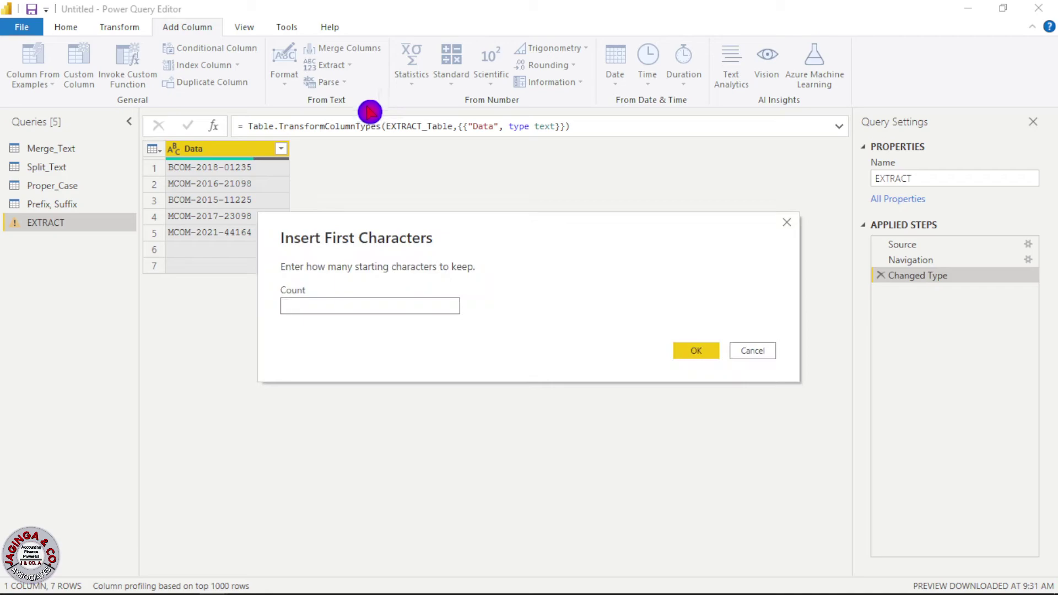
click(324, 306)
text(4)
click(696, 350)
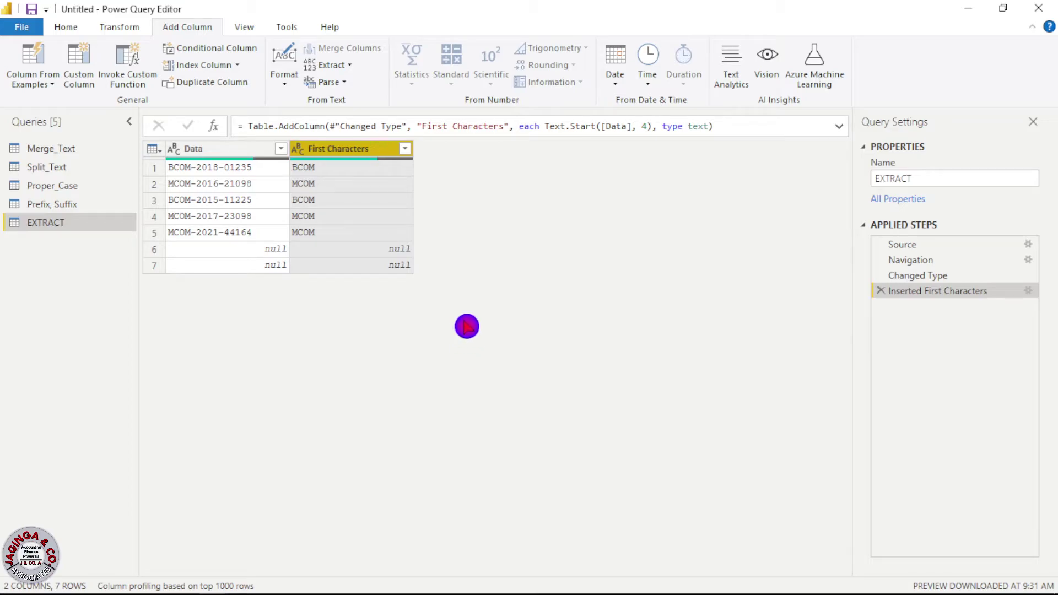
Step: Add a Text Range column from Data with starting index 5 and 4 characters
click(227, 153)
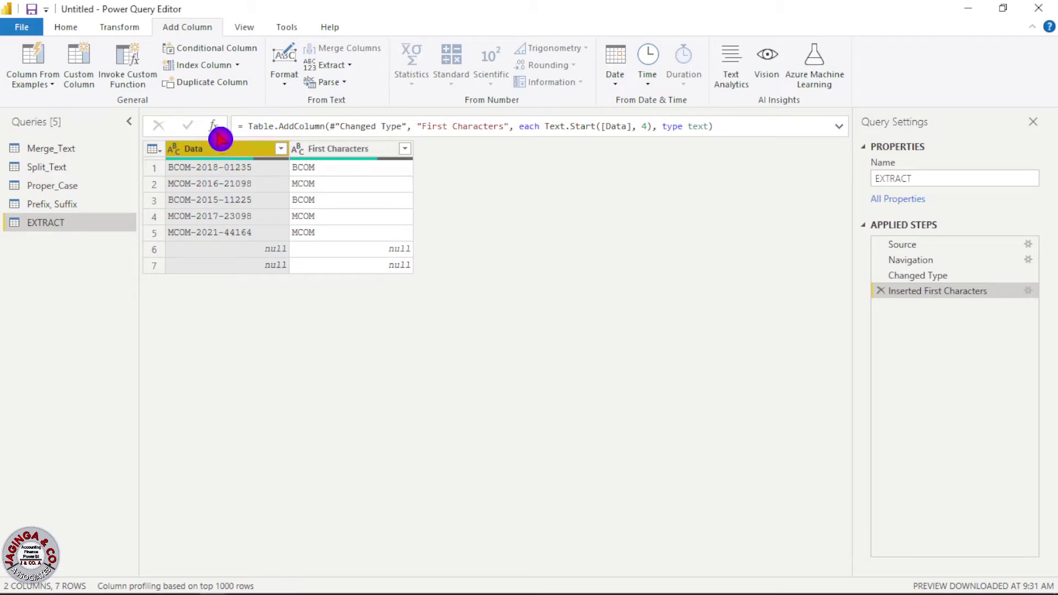
click(329, 69)
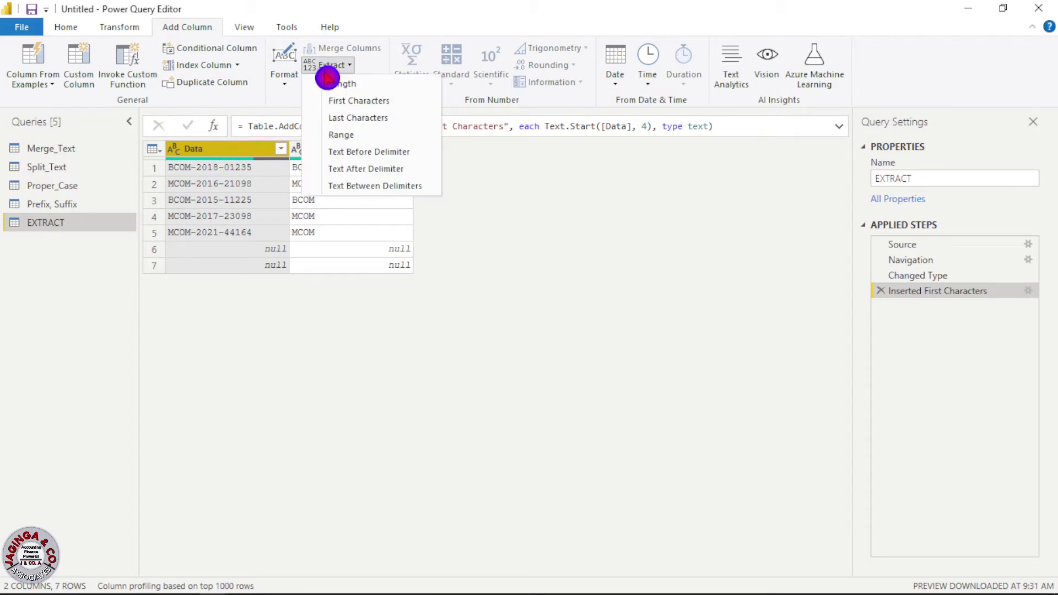
click(369, 136)
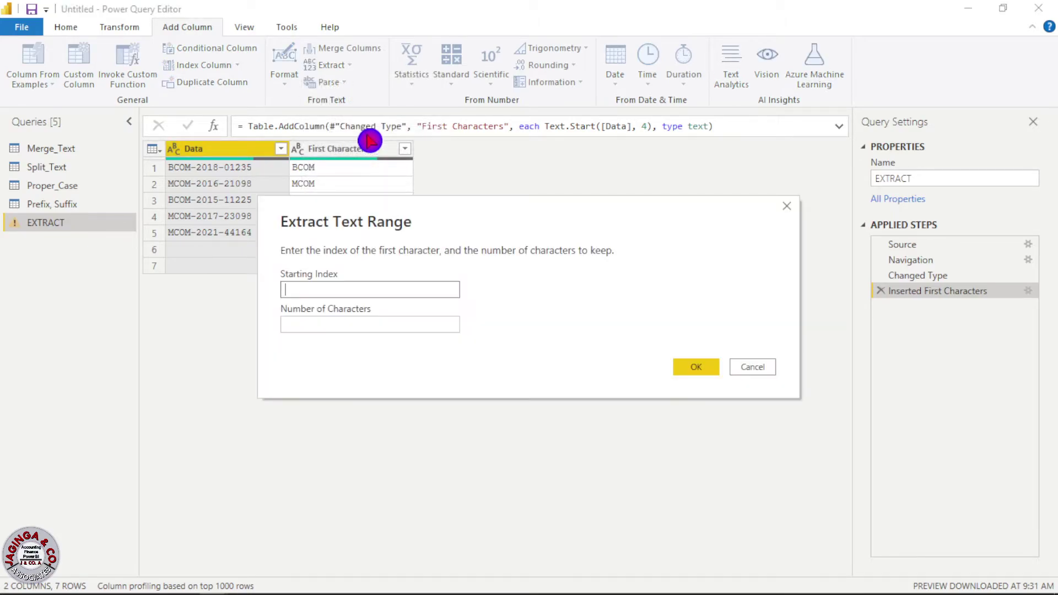
click(309, 291)
text(5)
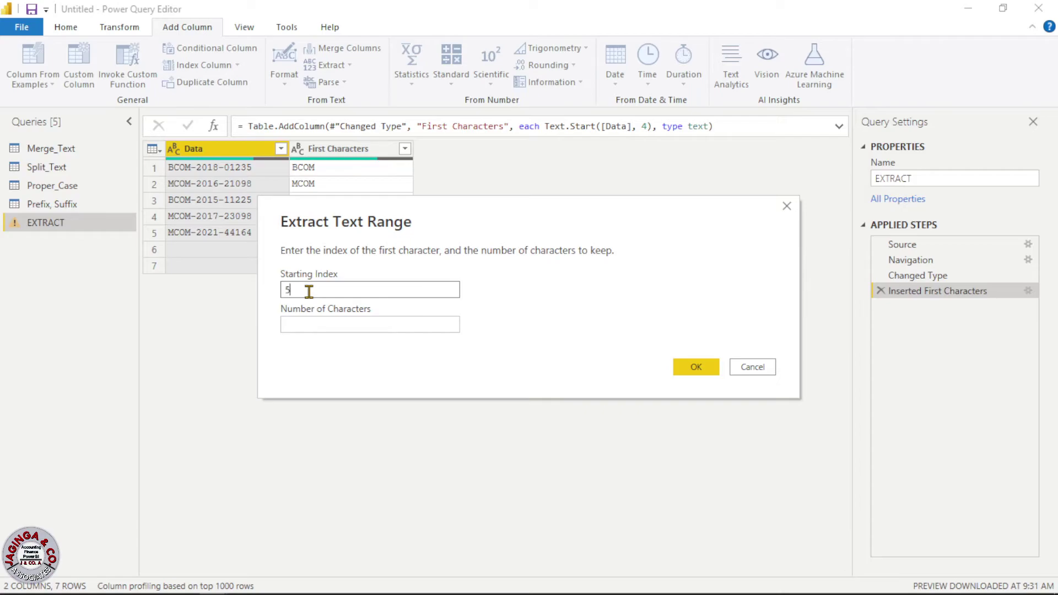
click(312, 324)
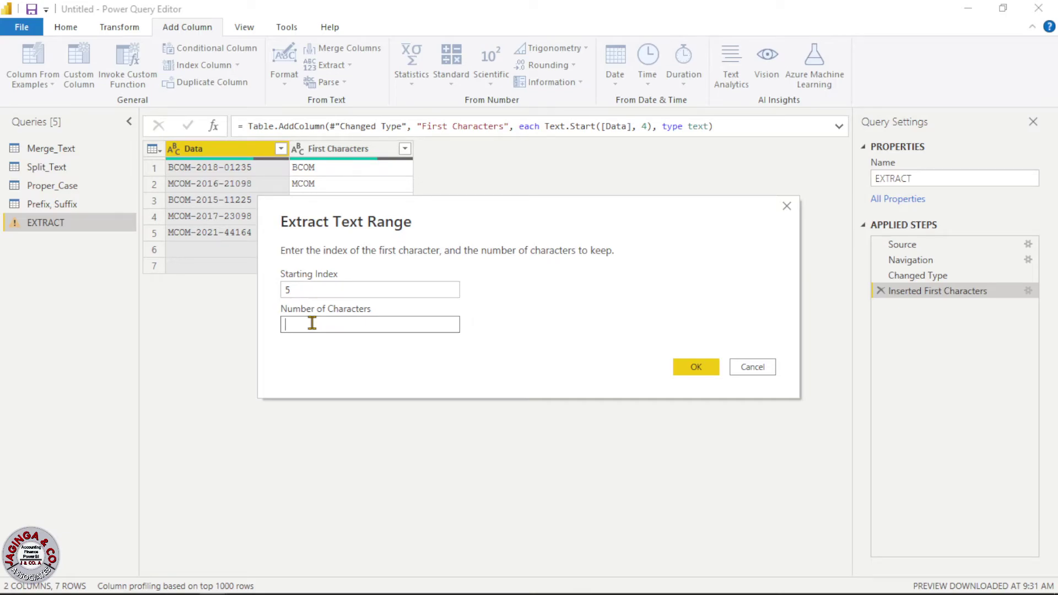
text(4)
click(697, 368)
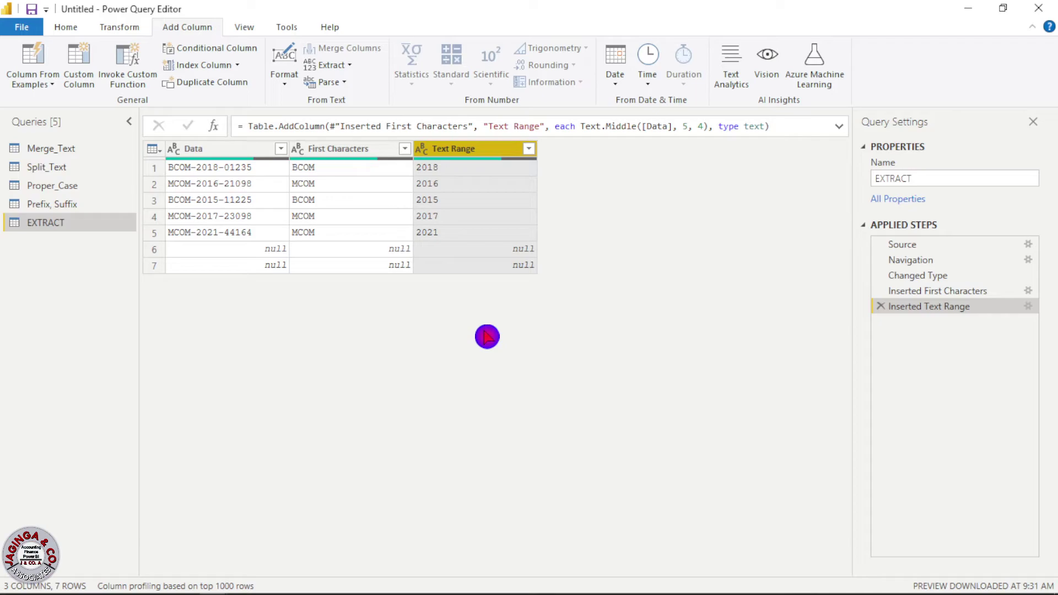
click(231, 152)
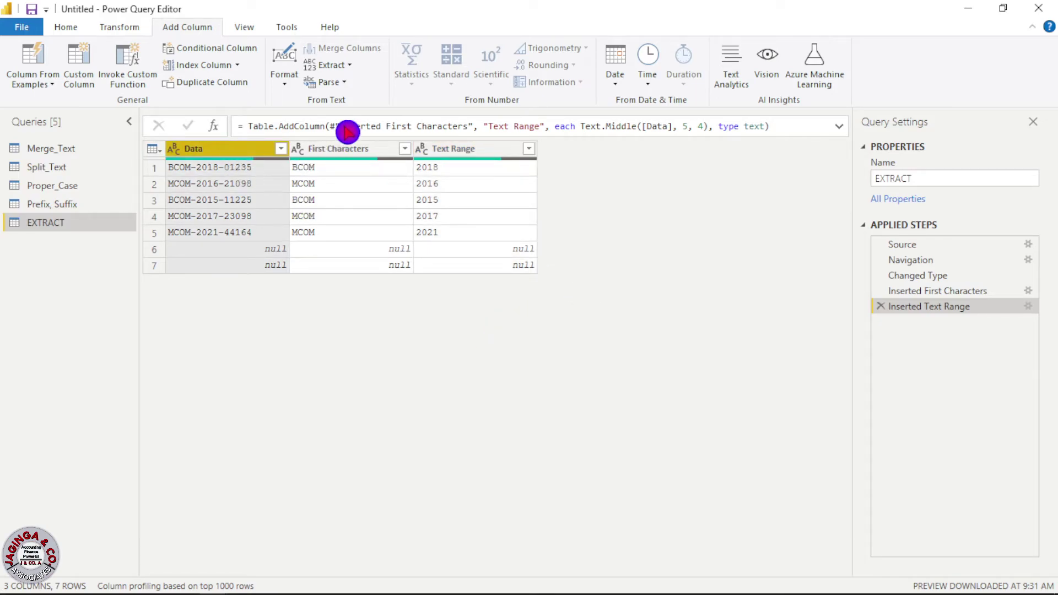
Step: Add a Last Characters column keeping the final 5 characters of each Data code
click(332, 69)
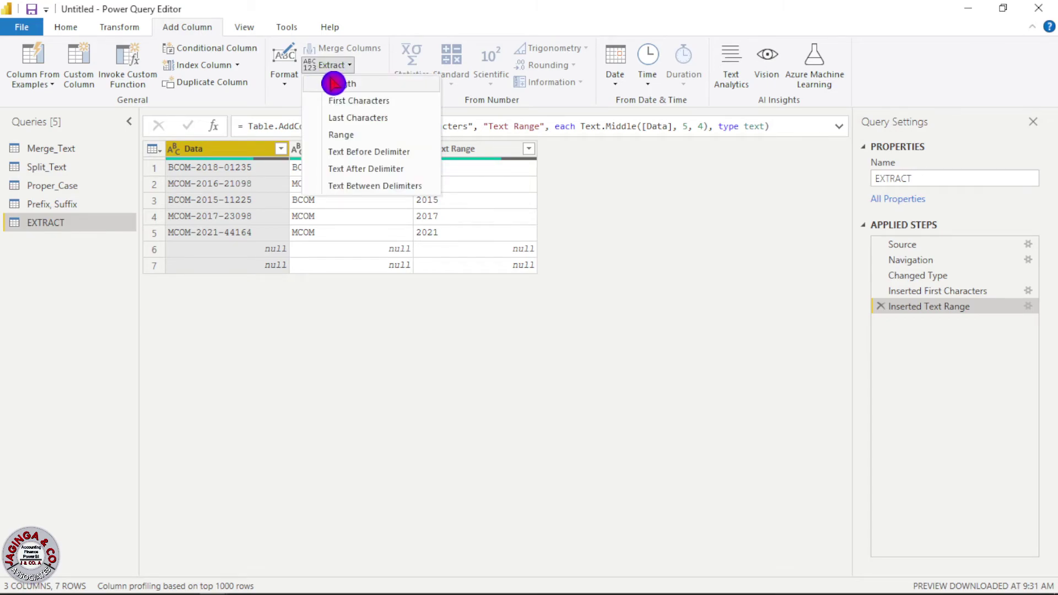
click(371, 117)
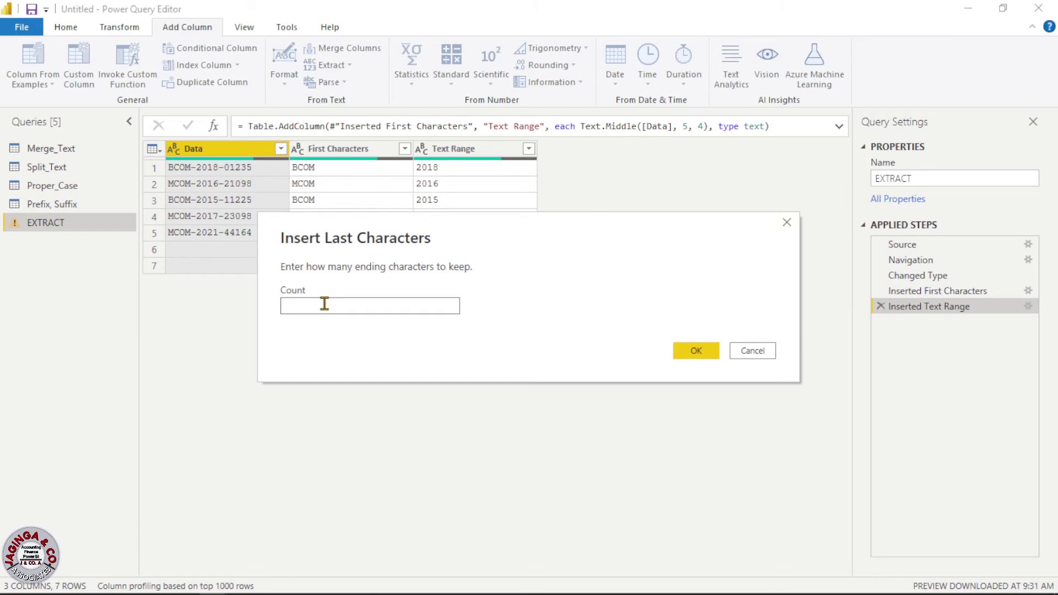
text(5)
click(696, 355)
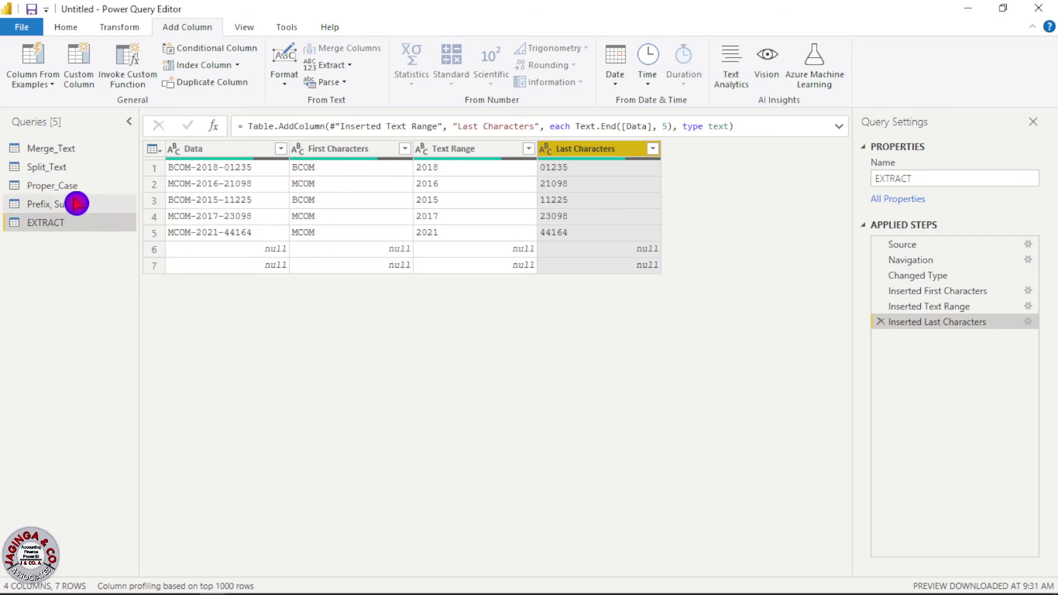
click(52, 173)
click(185, 151)
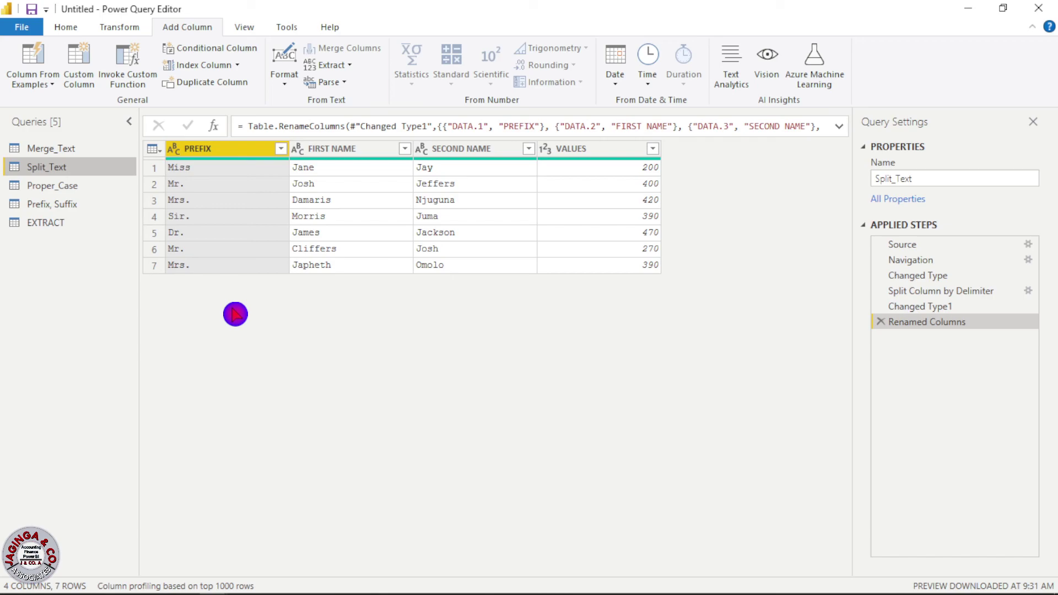
click(68, 225)
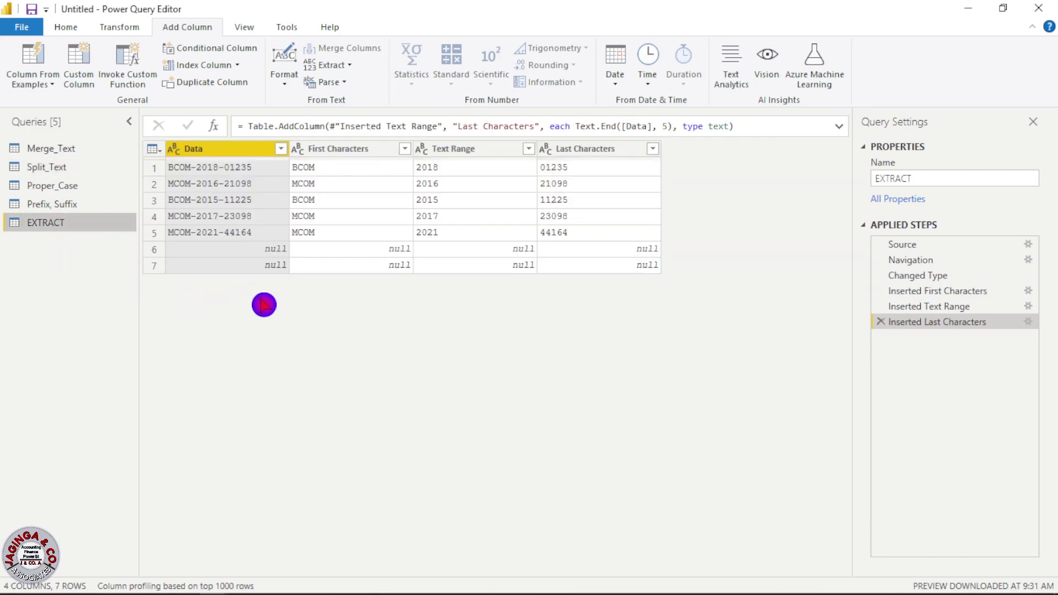